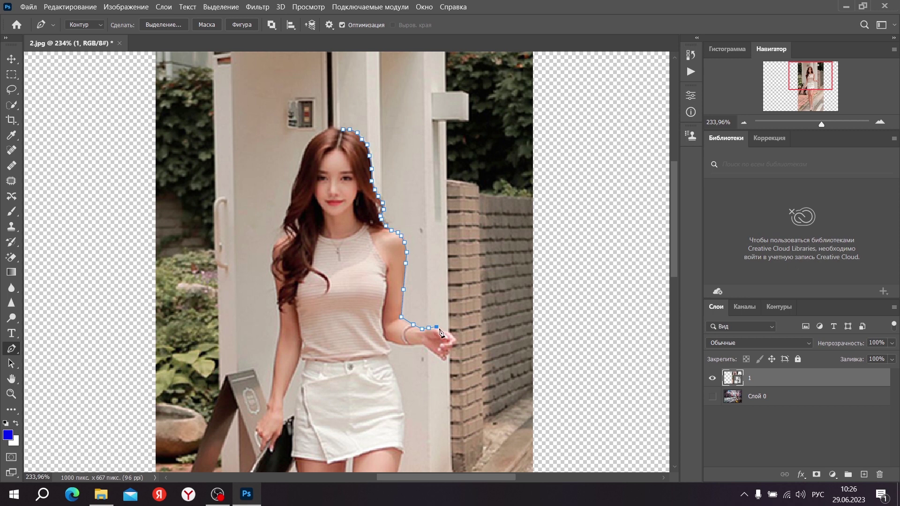
Step: Extend the pen path around the outstretched hand and back along the forearm to the waist
click(442, 332)
click(452, 347)
click(448, 352)
click(446, 359)
click(423, 345)
click(410, 345)
click(390, 350)
click(390, 362)
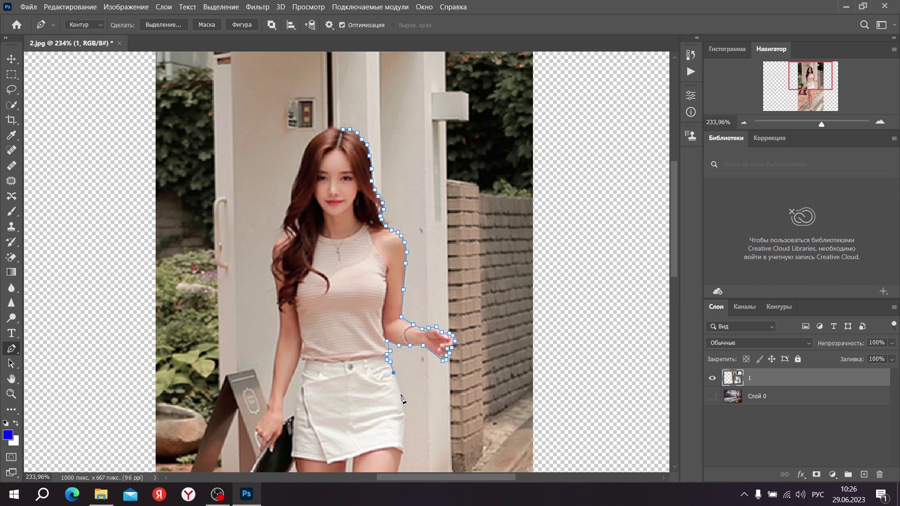
Step: Extend the path down the skirt's outer edge to the hem and along the bare thigh to just below the knee
drag(808, 83, 806, 97)
click(449, 216)
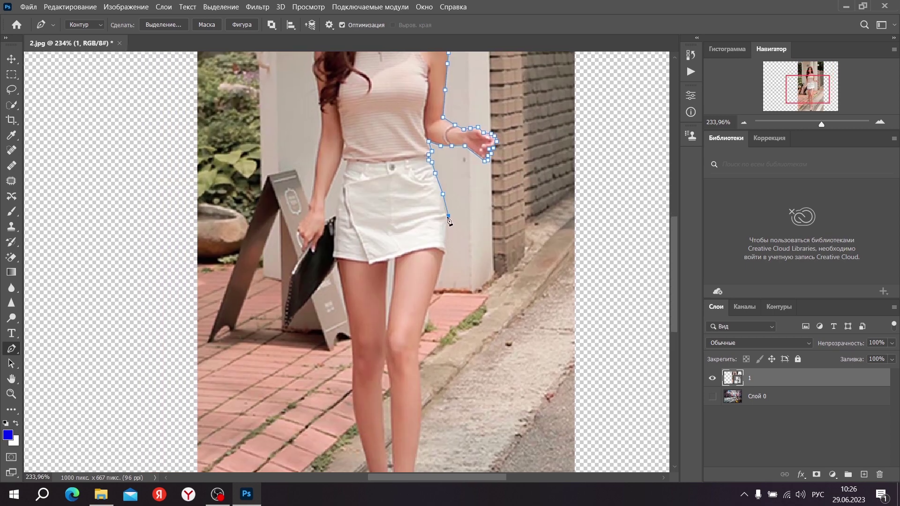
click(447, 245)
click(442, 260)
click(434, 288)
click(424, 321)
click(419, 355)
click(420, 384)
click(421, 401)
Step: Continue the pen path down the outer edge of the shin to the ankle
drag(813, 101, 812, 109)
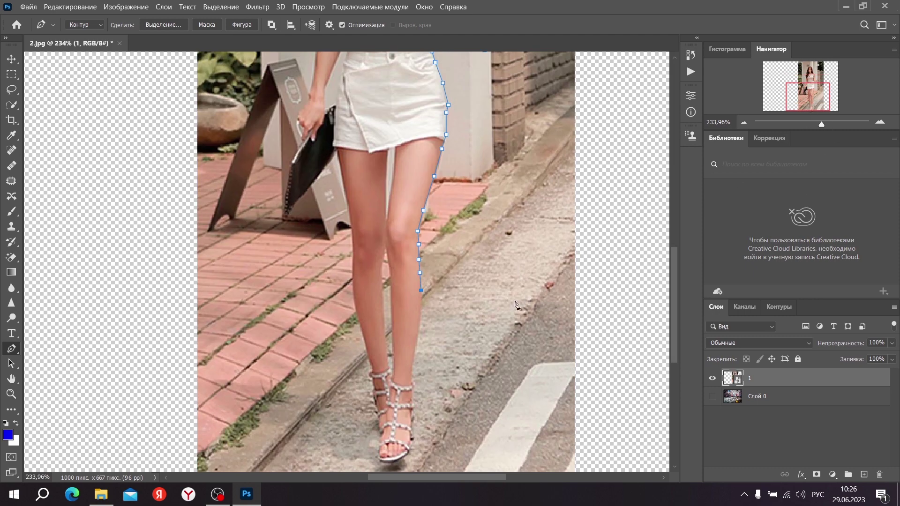
click(421, 314)
click(415, 340)
click(413, 359)
click(413, 394)
Step: Trace the path around the front sandal's toe and up the edge of the rear sandal
click(413, 411)
click(411, 428)
click(409, 447)
click(402, 458)
click(392, 462)
click(380, 463)
click(378, 458)
click(374, 405)
click(373, 389)
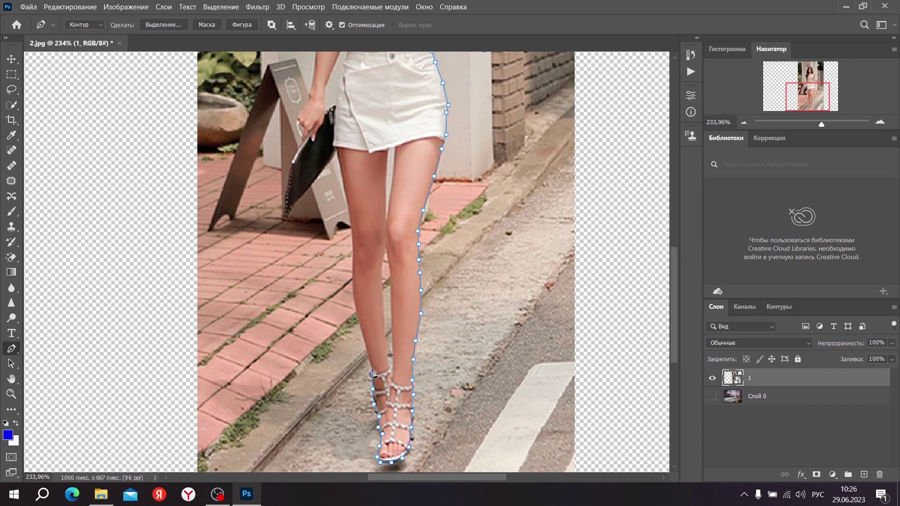
Step: Trace the path up the outer edge of the other leg to the skirt's hem
click(363, 341)
click(356, 304)
drag(795, 89, 794, 81)
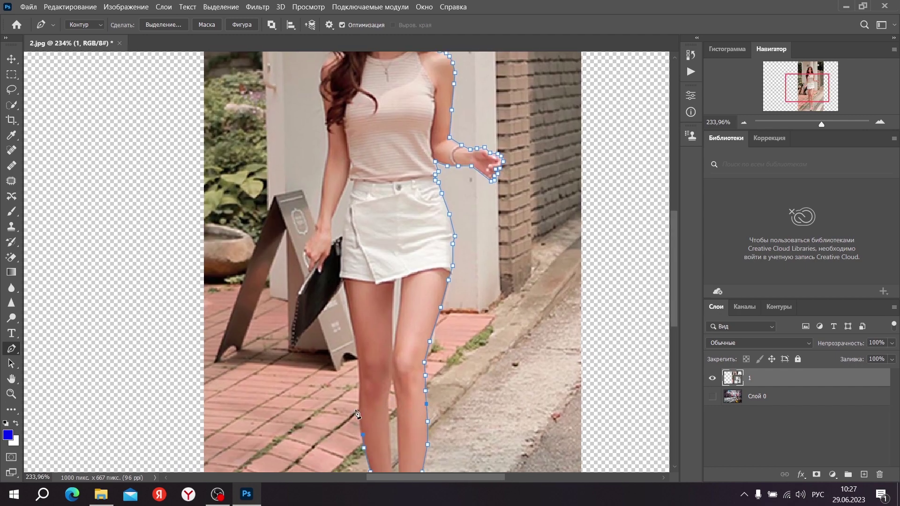
click(361, 385)
click(360, 361)
click(345, 278)
Step: Outline the black folder in the woman's hand with the pen path
click(341, 284)
click(335, 295)
drag(293, 349, 292, 324)
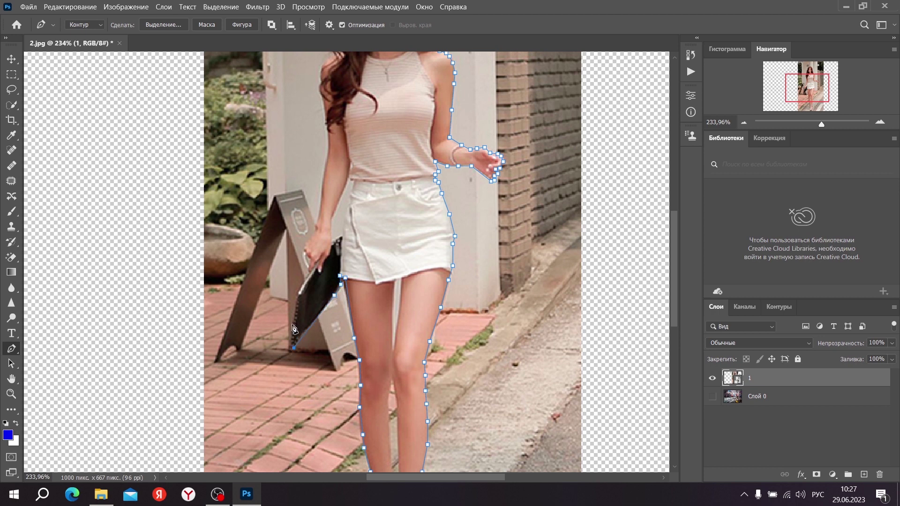
click(299, 294)
Step: Continue the path past the hand up the outer edge of the folder-holding arm to the hair ends
click(316, 224)
click(323, 191)
click(326, 166)
drag(799, 87, 799, 75)
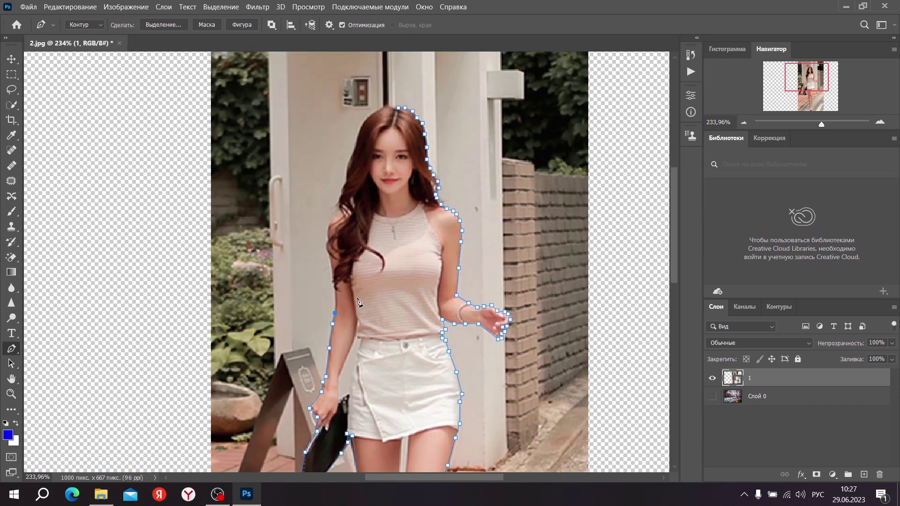
click(335, 280)
Step: Trace the shoulder and the outer edge of the hair up over the head, closing the path at its starting point
click(331, 252)
click(326, 242)
click(328, 228)
click(335, 219)
click(338, 205)
click(342, 197)
click(346, 186)
click(347, 168)
click(355, 140)
click(360, 126)
click(367, 116)
click(383, 109)
click(396, 111)
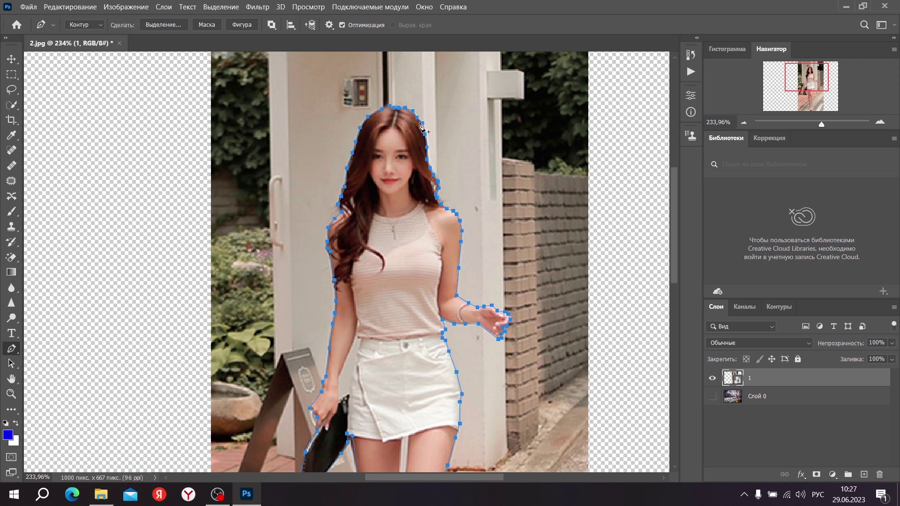
Step: Convert the closed path around the woman into a selection
scroll(521, 278, down, 1)
scroll(521, 278, down, 3)
right_click(427, 290)
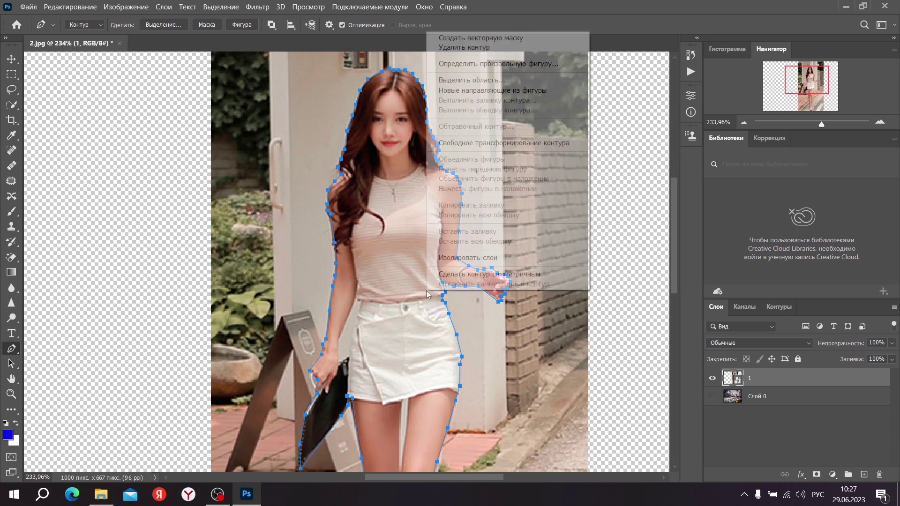
click(488, 80)
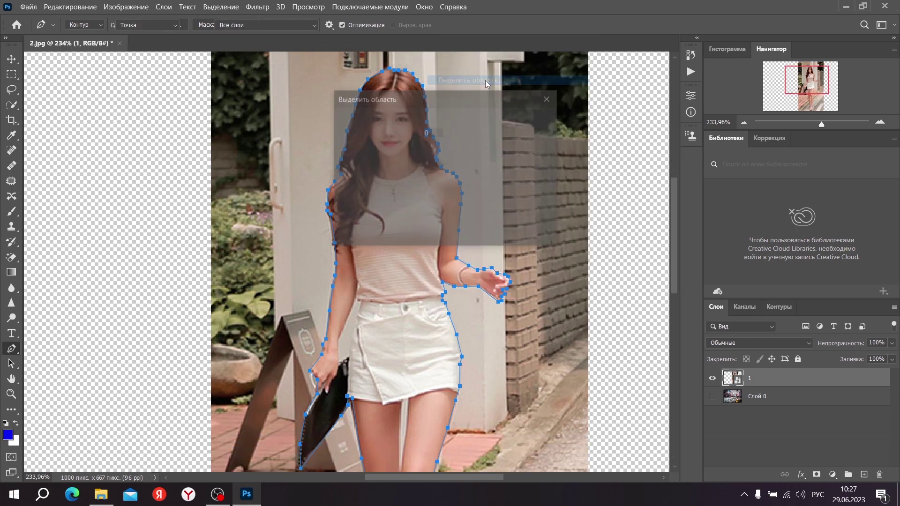
click(529, 124)
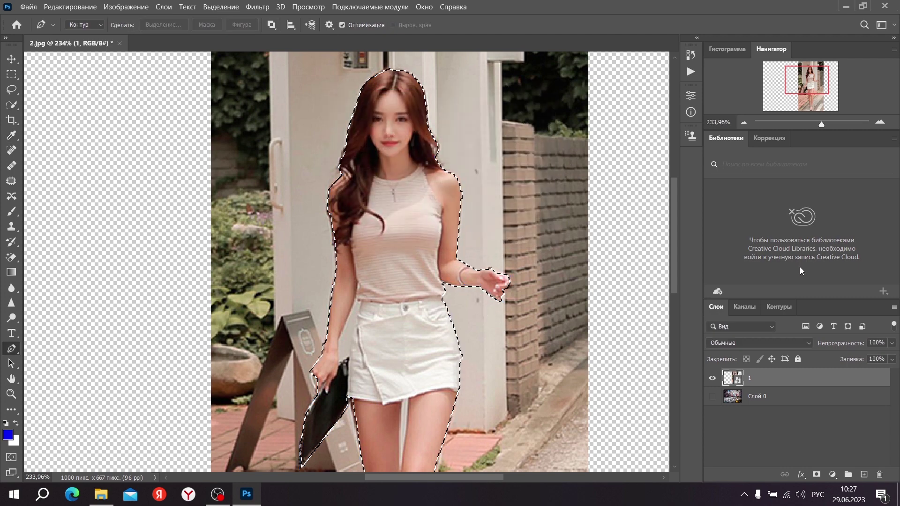
Step: Rasterize the smart object layer 1 by accepting the conversion offered for the Brush tool
drag(821, 124, 815, 125)
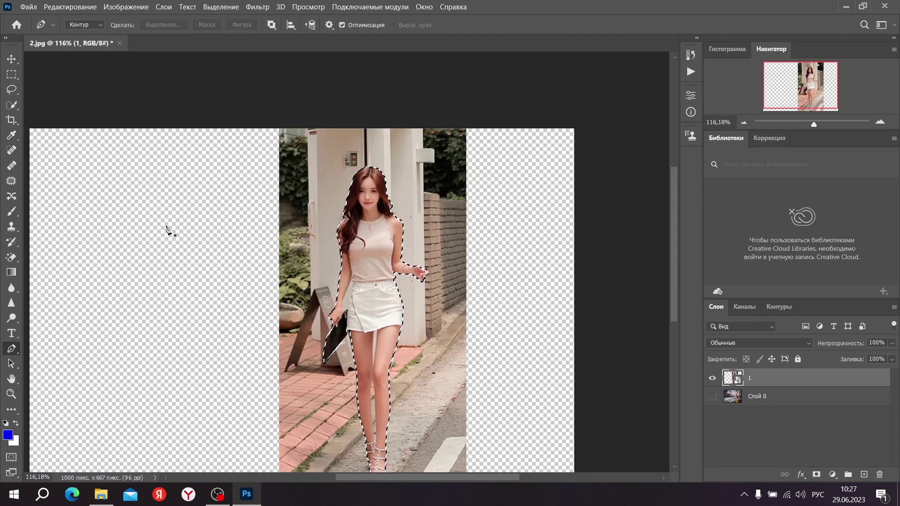
click(11, 212)
click(68, 219)
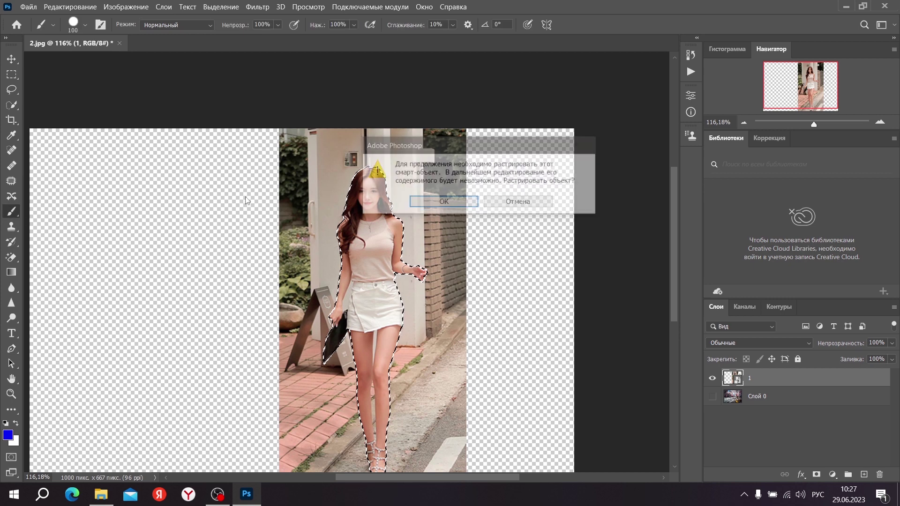
key(Return)
Step: Cut the selected woman onto a new layer using the Quick Selection tool's selection commands
click(14, 108)
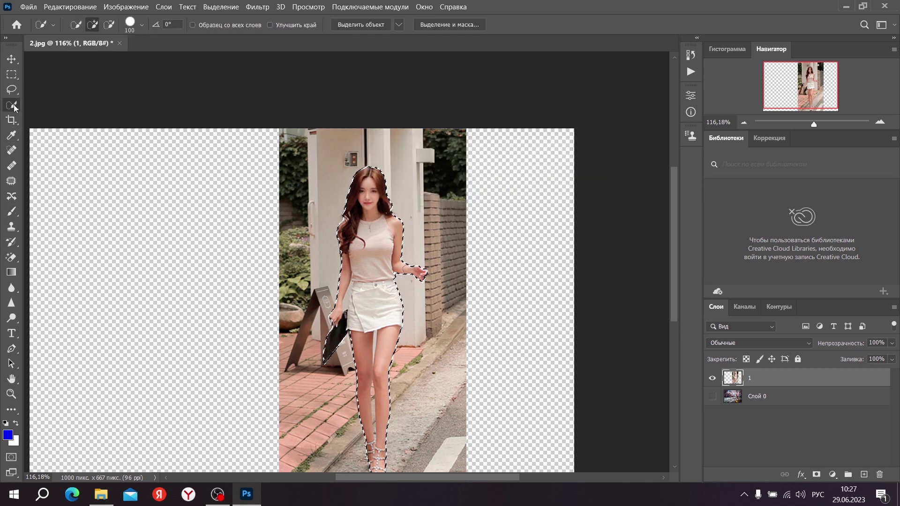
right_click(378, 219)
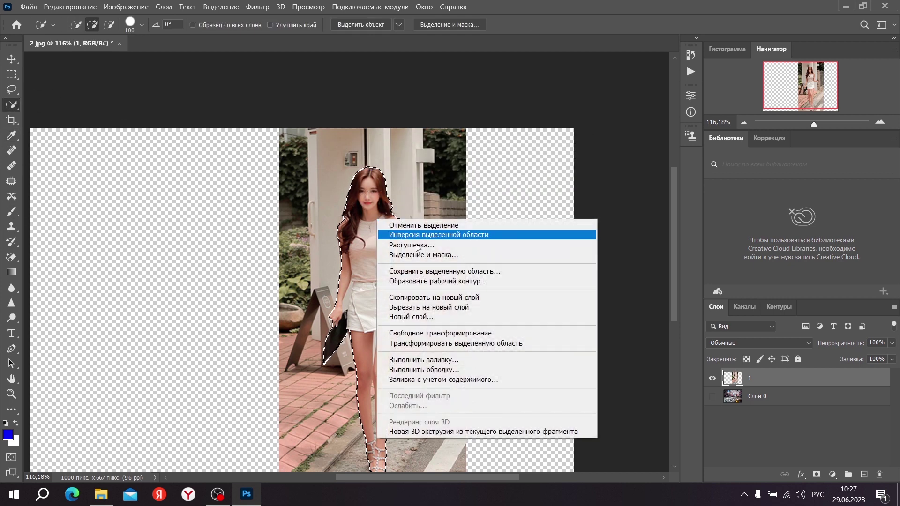
click(429, 307)
Step: Delete layer 1, which holds the remaining street background
right_click(800, 379)
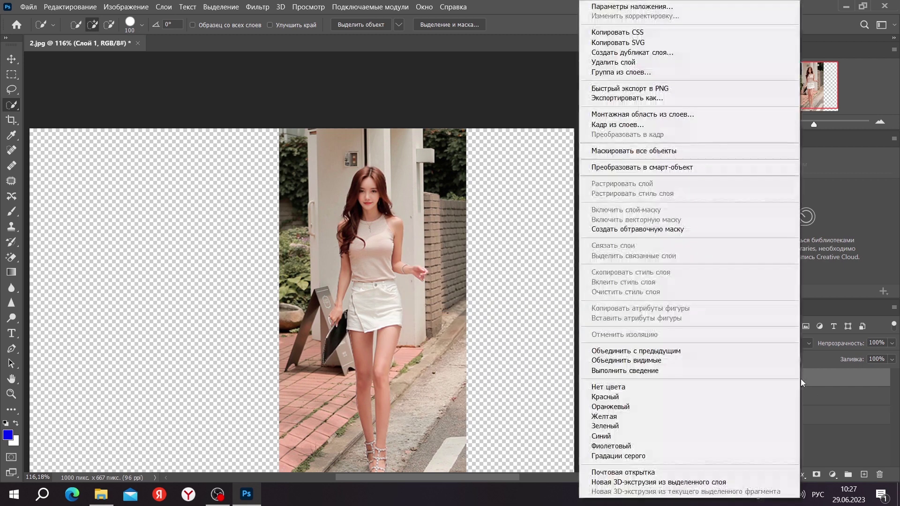
key(Escape)
click(802, 398)
right_click(802, 398)
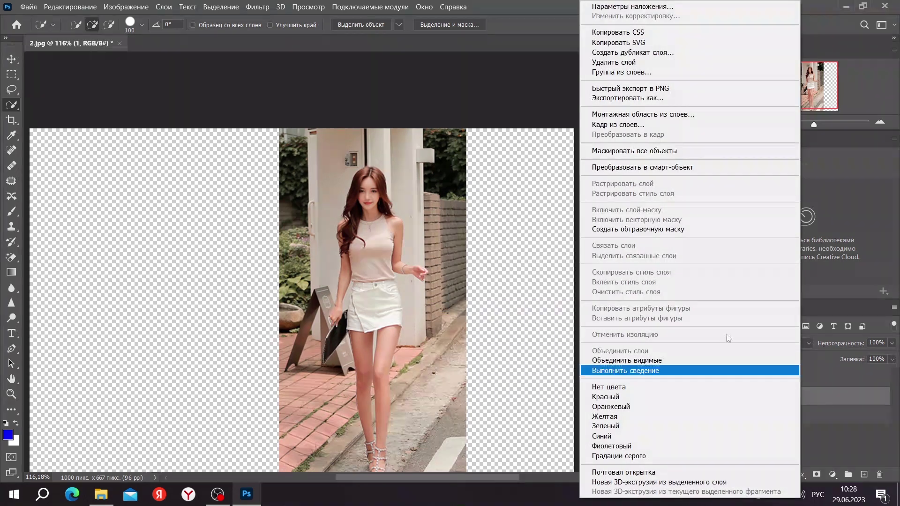
click(628, 65)
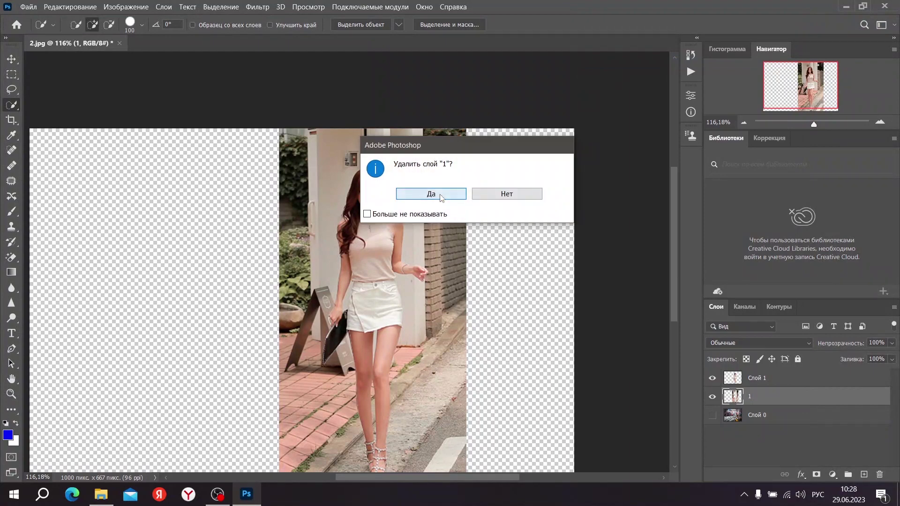
click(451, 194)
Step: Outline the background gap between the arm and skirt while Слой 0 is active, and convert the path to a selection
scroll(789, 105, up, 5)
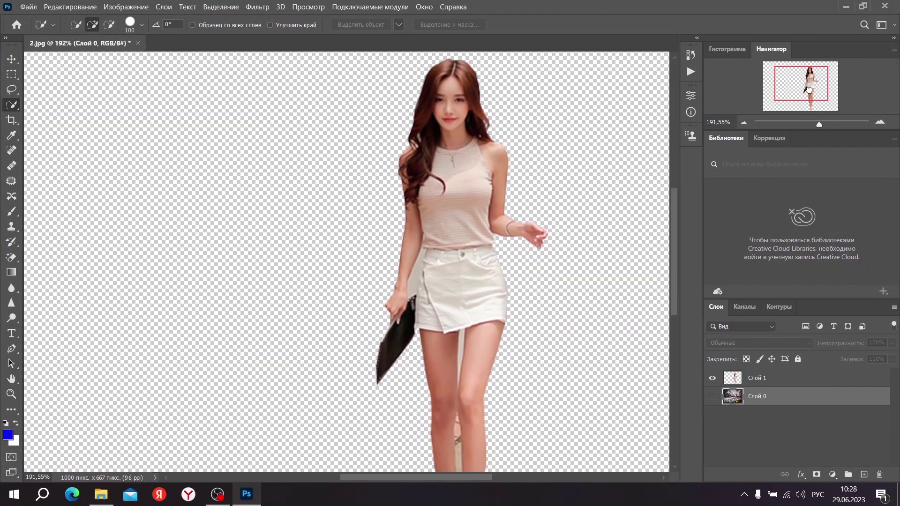
drag(808, 90, 810, 94)
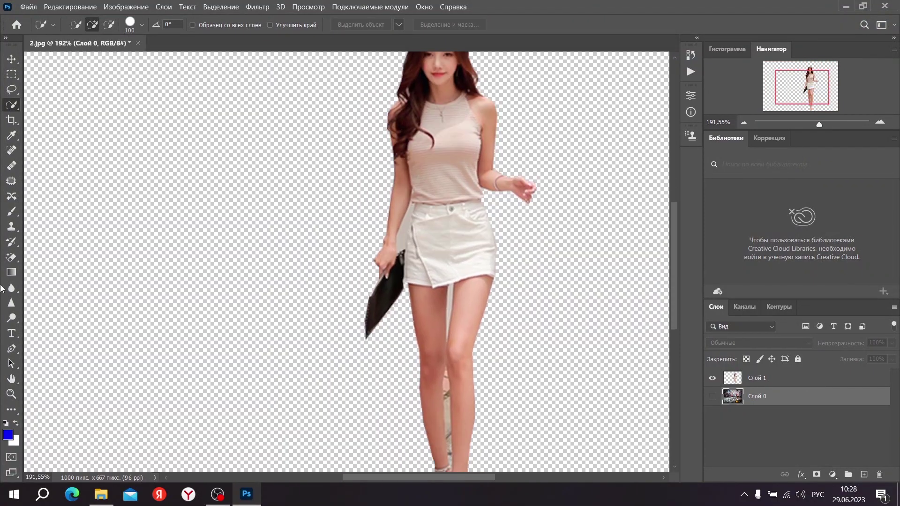
click(11, 349)
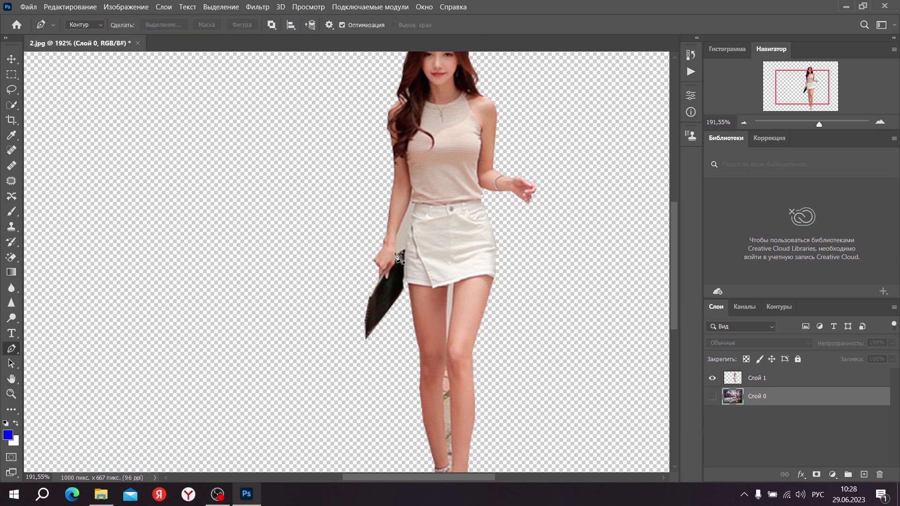
click(398, 252)
click(403, 247)
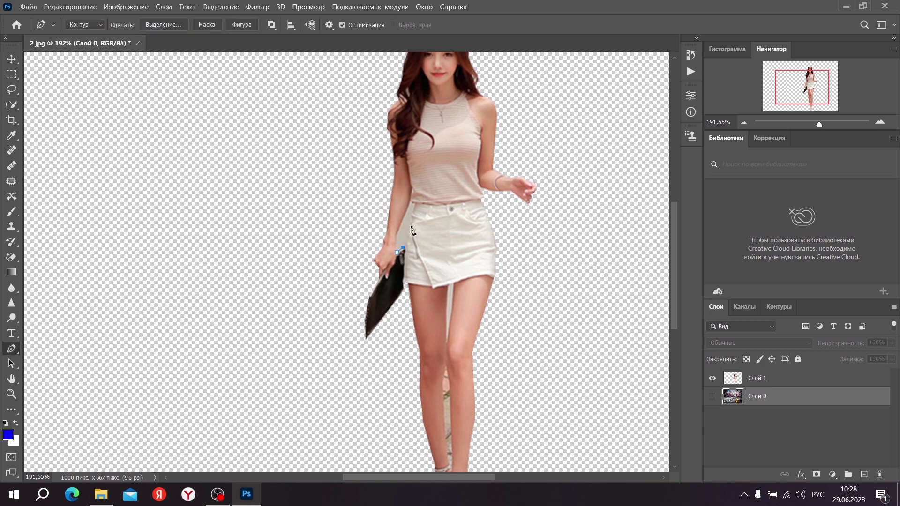
click(411, 226)
click(416, 203)
right_click(401, 240)
click(440, 272)
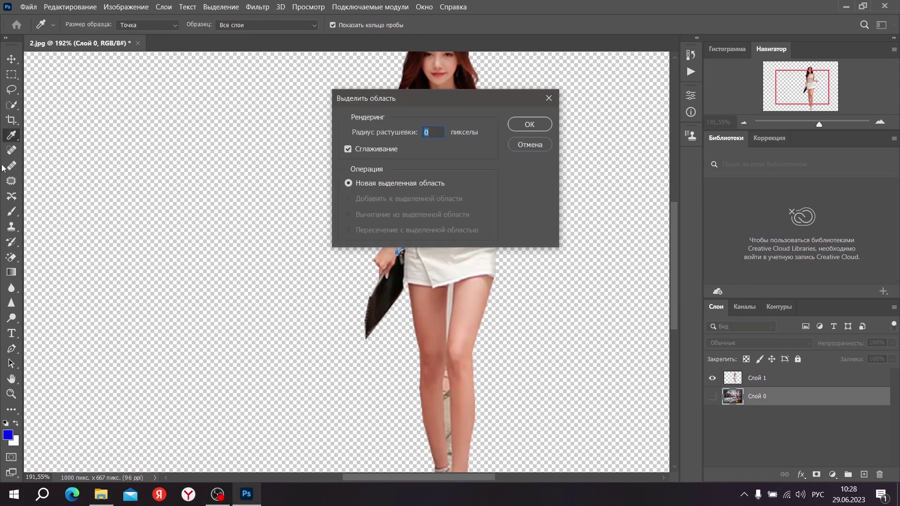
click(516, 125)
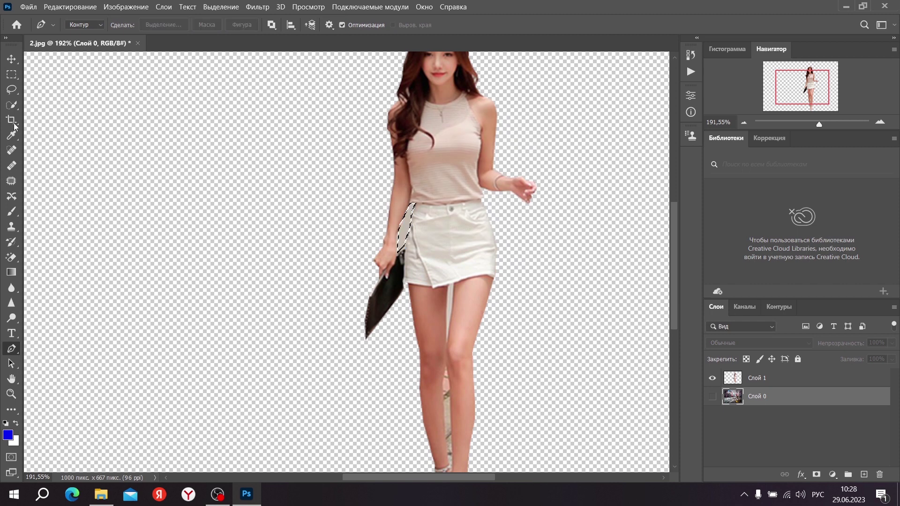
Step: Try to remove the selected gap by cutting it from Слой 0 to a new layer and deleting that layer
key(w)
right_click(407, 218)
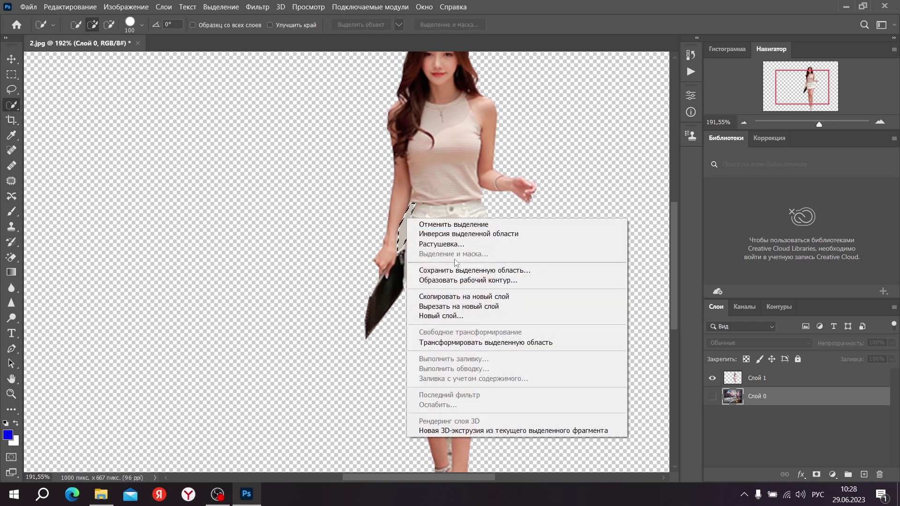
click(453, 308)
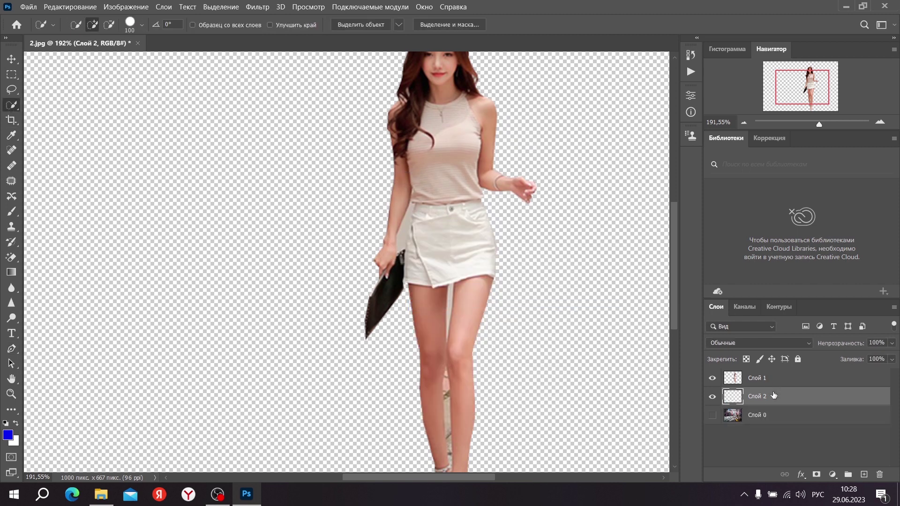
right_click(774, 395)
click(603, 63)
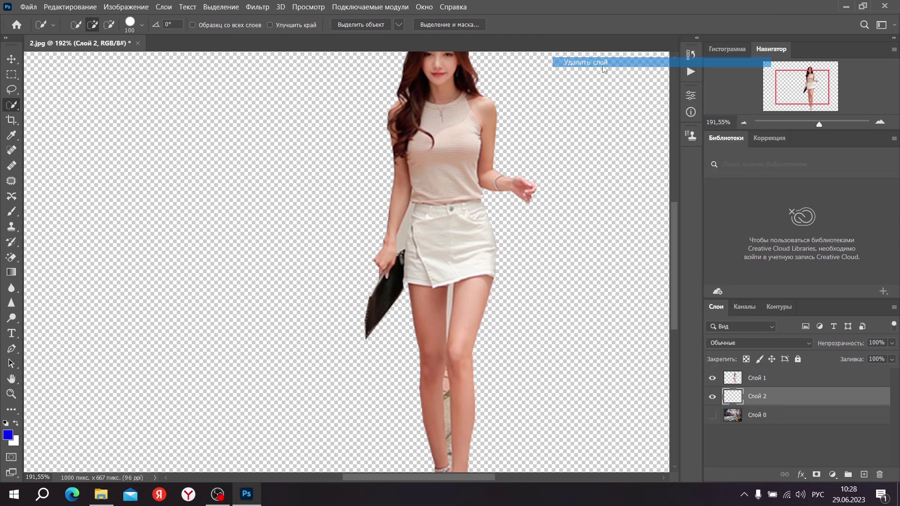
click(446, 193)
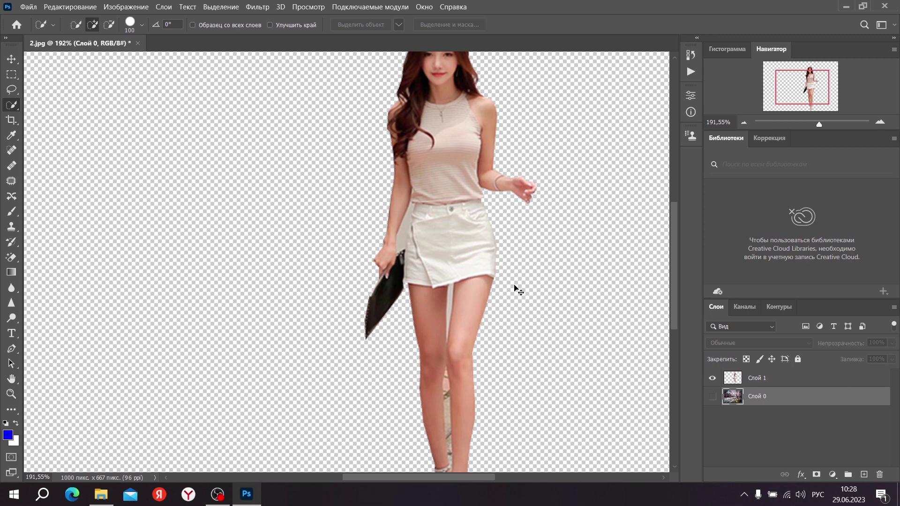
Step: Bring back the Слой 2 layer, make it visible, and delete it again
key(ctrl+shift+alt+n)
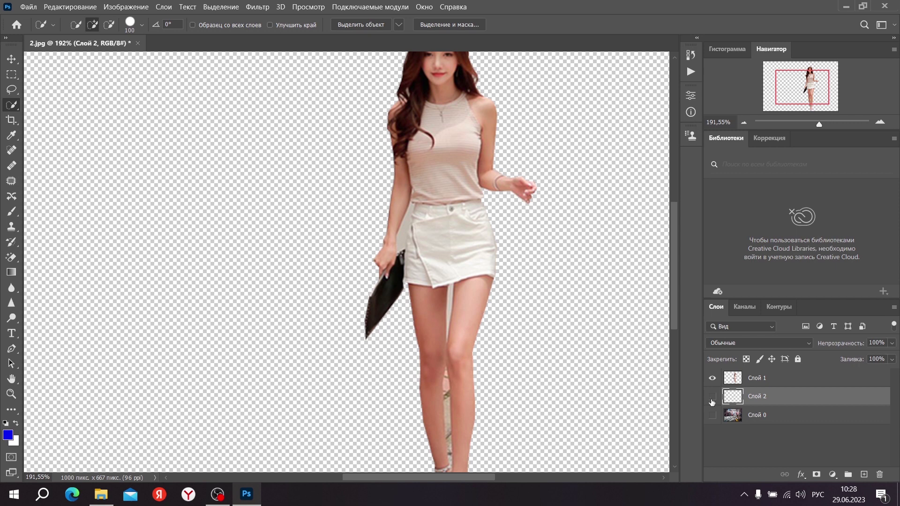
click(712, 398)
right_click(760, 399)
click(572, 62)
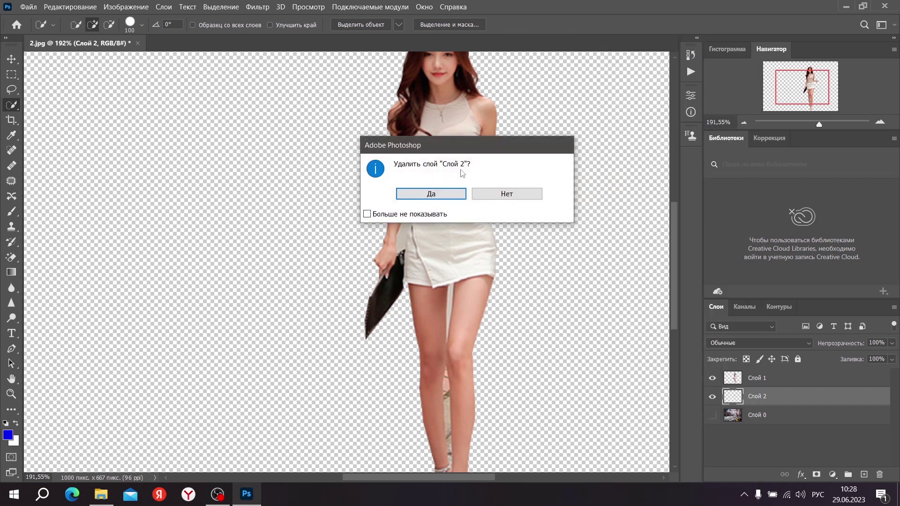
click(446, 194)
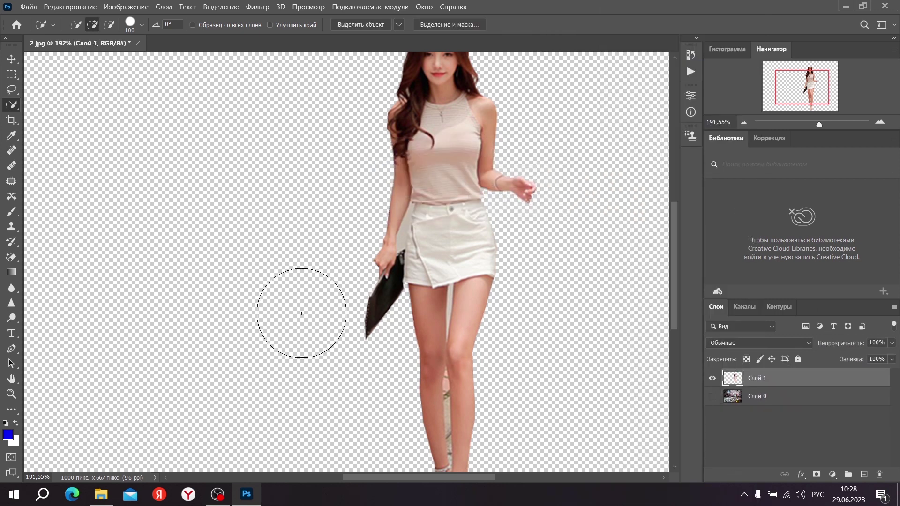
Step: With Слой 1 active, draw a closed pen path around the background gap between the arm and skirt
click(12, 350)
click(396, 252)
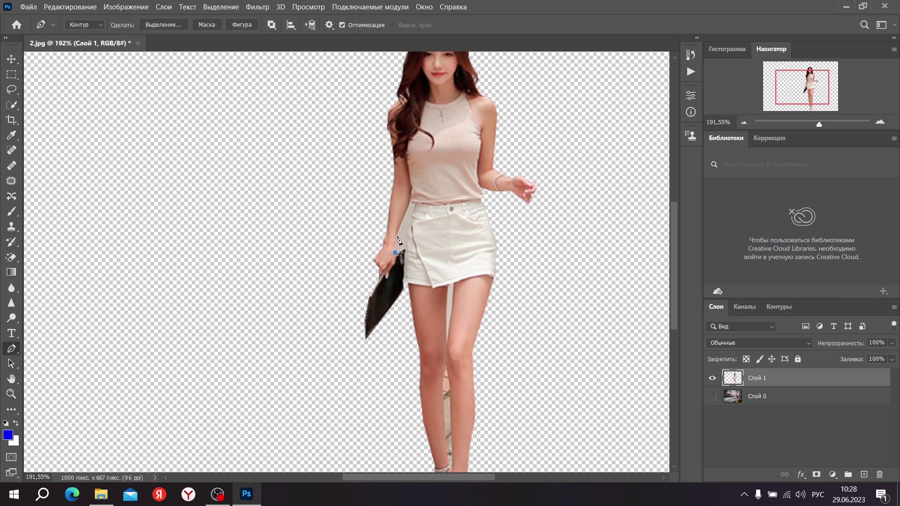
click(397, 235)
click(411, 203)
click(413, 203)
click(411, 225)
click(405, 247)
click(395, 253)
Step: Convert the gap's path into a new selection and switch to the Quick Selection tool
right_click(402, 225)
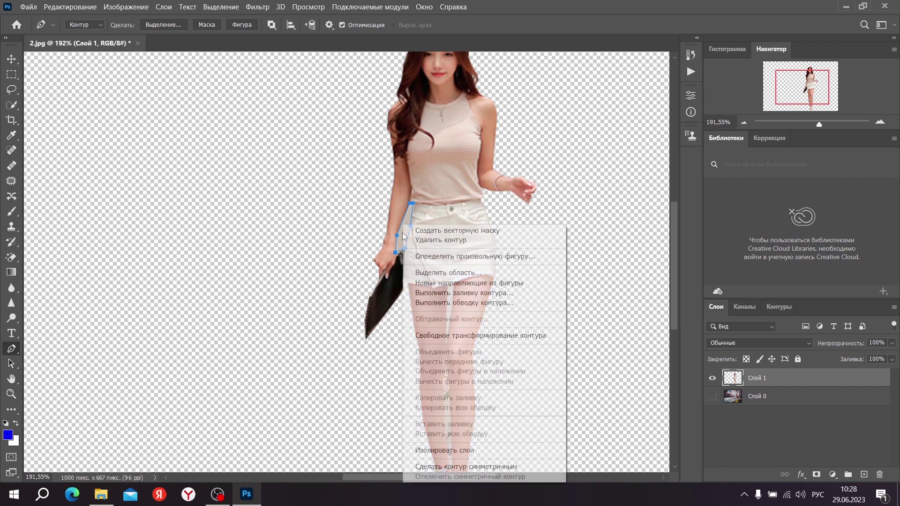
click(436, 274)
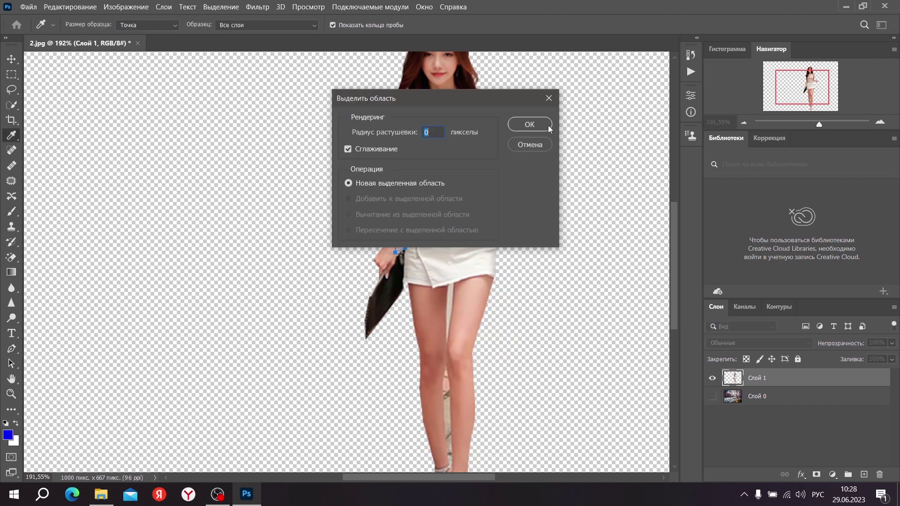
click(550, 129)
key(w)
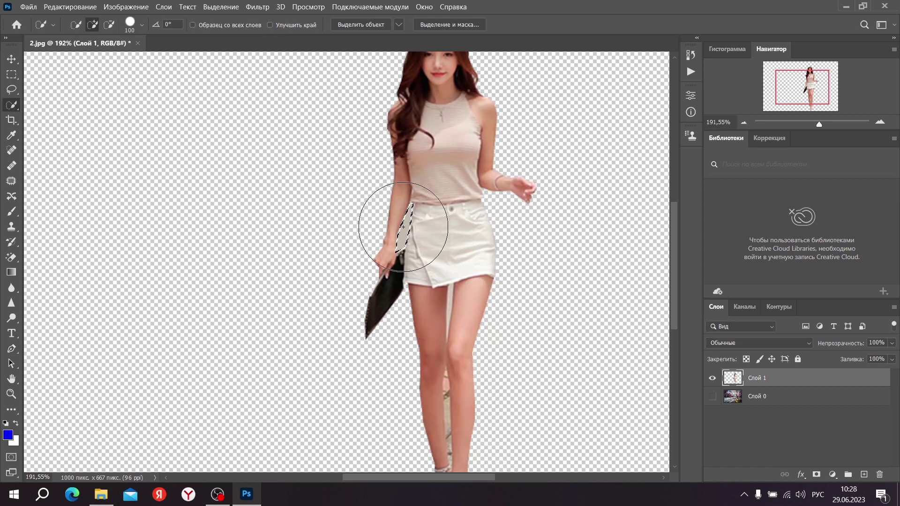
Step: Cut the selected gap between the arm and skirt from Слой 1 to a new layer and delete that layer
right_click(403, 227)
click(507, 314)
right_click(773, 376)
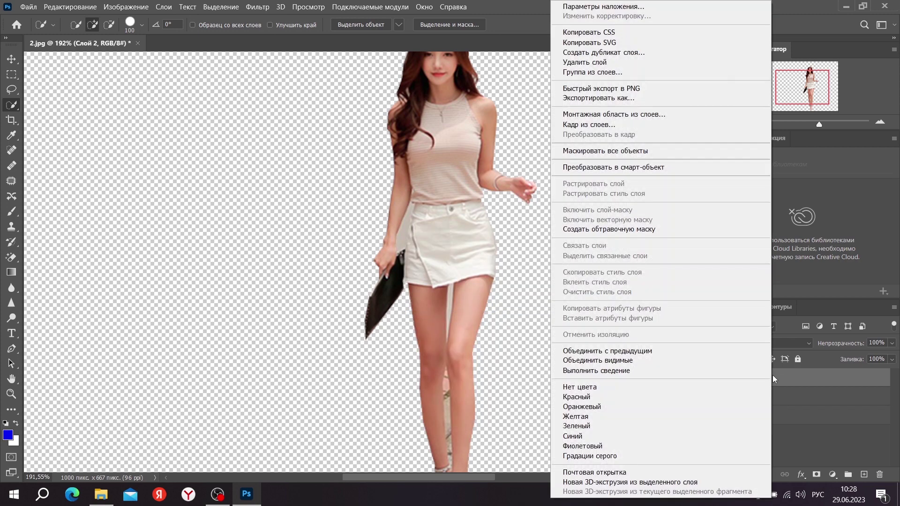
click(565, 64)
click(455, 195)
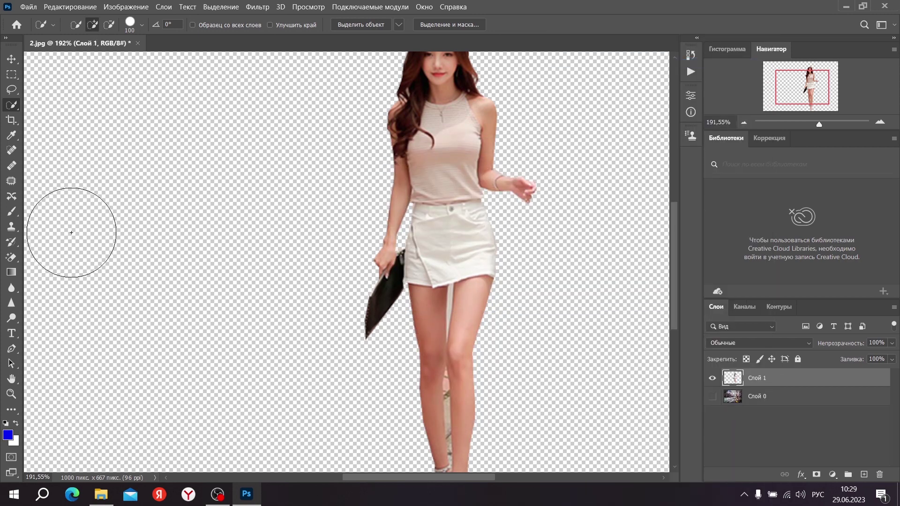
Step: Draw a closed pen path around the leftover background between the woman's lower legs, from the knees to the ankles
click(11, 348)
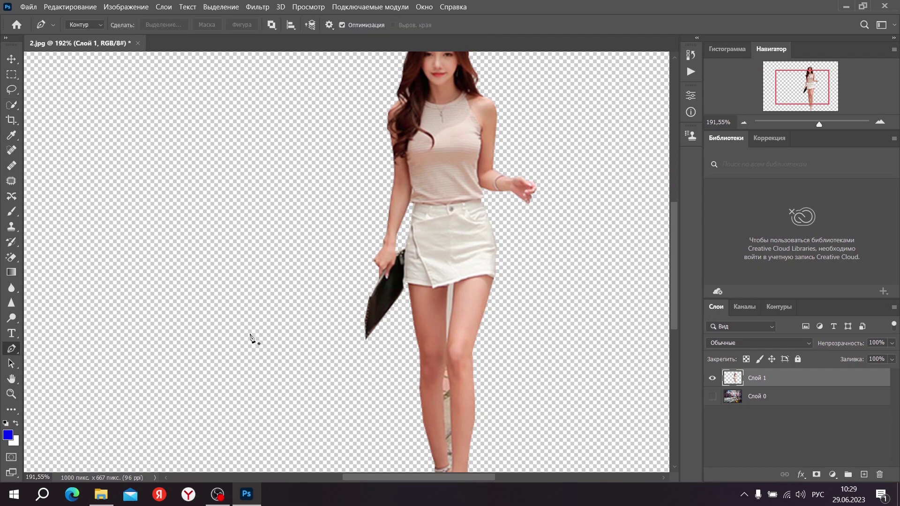
click(446, 368)
click(442, 380)
click(444, 421)
click(449, 468)
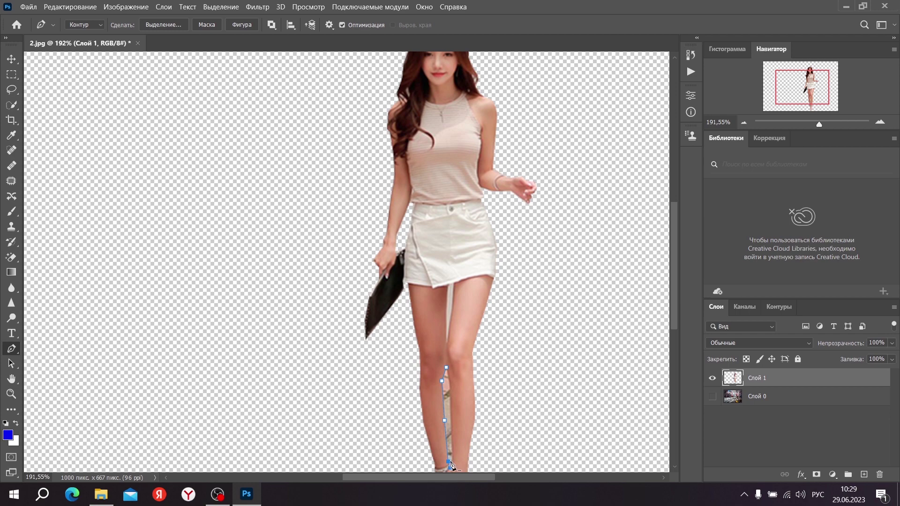
click(453, 444)
click(452, 426)
click(453, 405)
click(451, 384)
click(448, 368)
Step: Convert the path between the lower legs into a new selection and switch to the Quick Selection tool
right_click(448, 394)
click(518, 184)
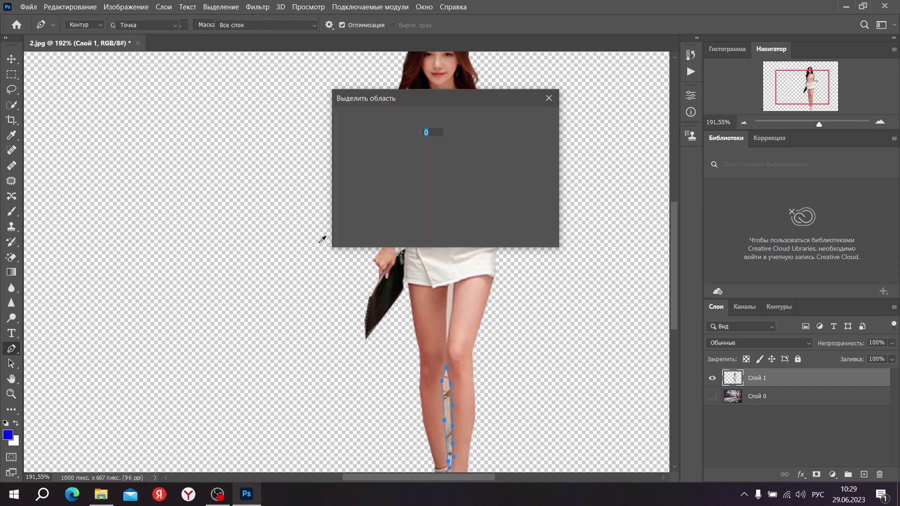
click(521, 125)
key(w)
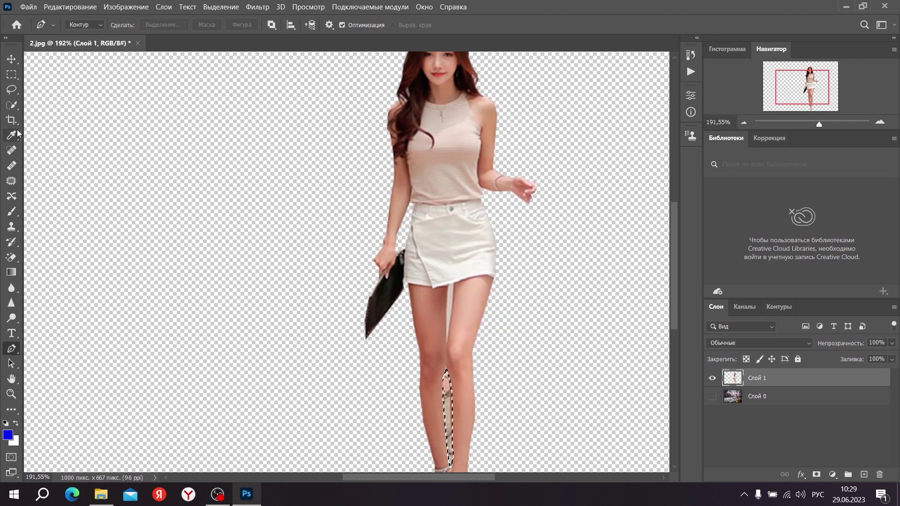
Step: Cut the selected background between the legs to a new layer and delete that layer
right_click(449, 401)
click(495, 271)
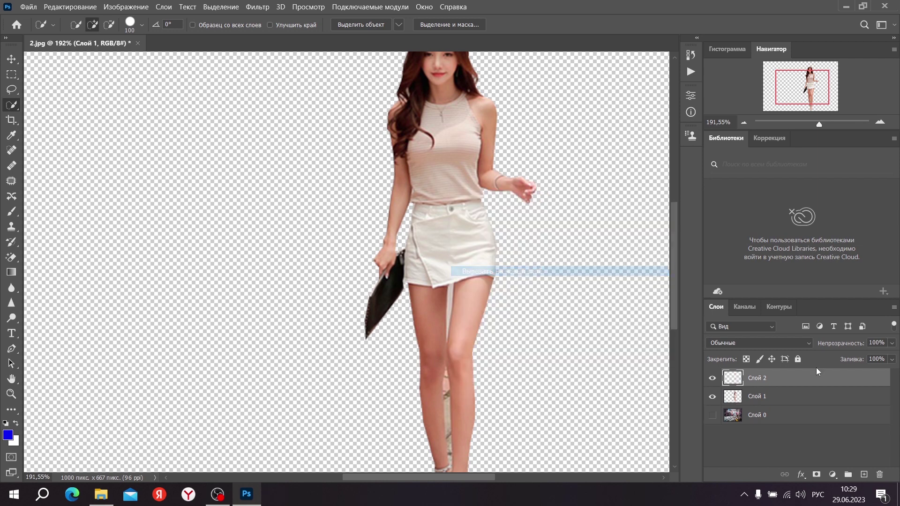
right_click(816, 369)
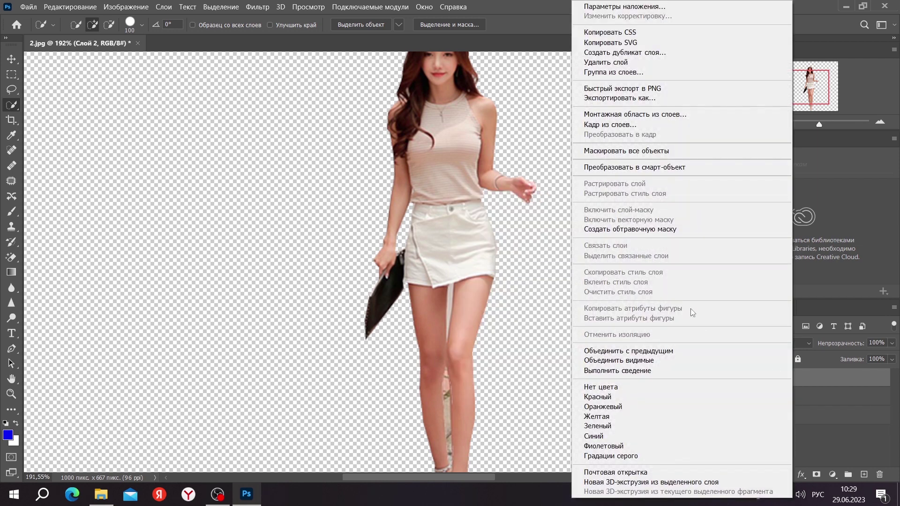
click(630, 62)
click(453, 196)
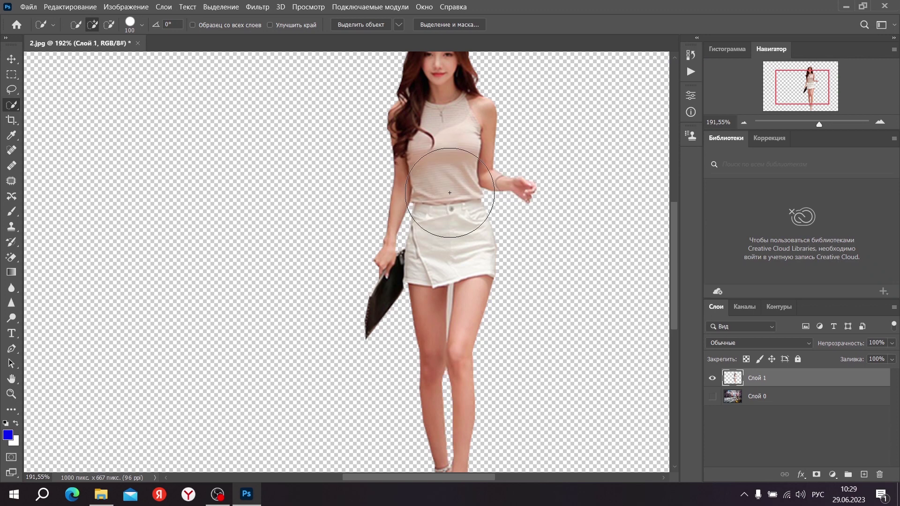
Step: Make Слой 0 visible and active, and shift the cut-out woman right and down over the street with the Move tool
drag(819, 124, 813, 125)
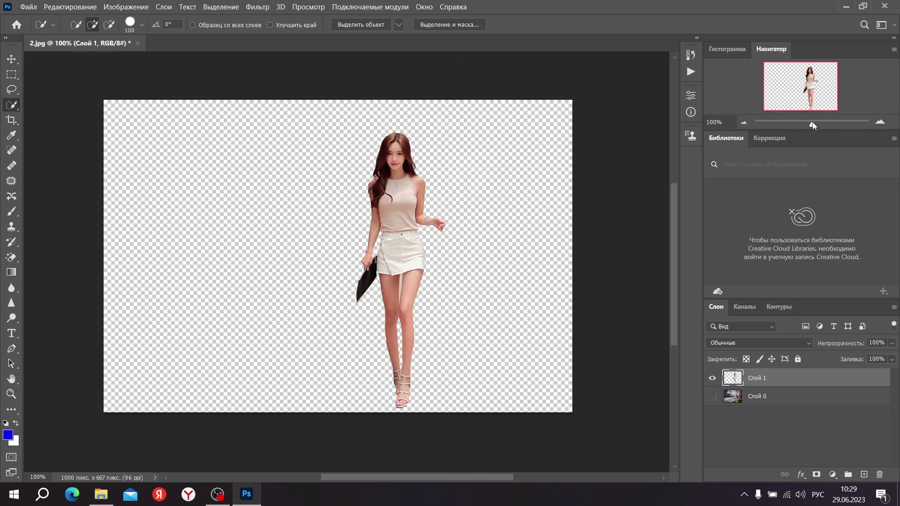
click(714, 396)
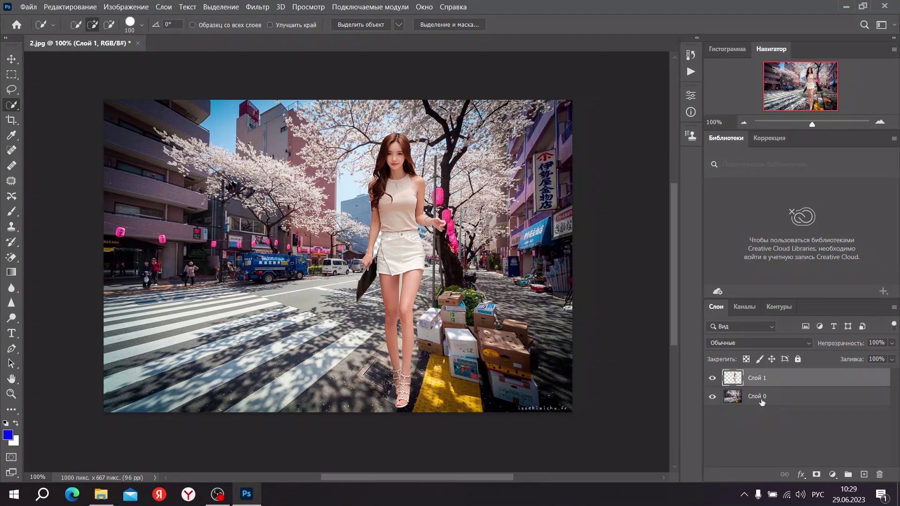
click(764, 399)
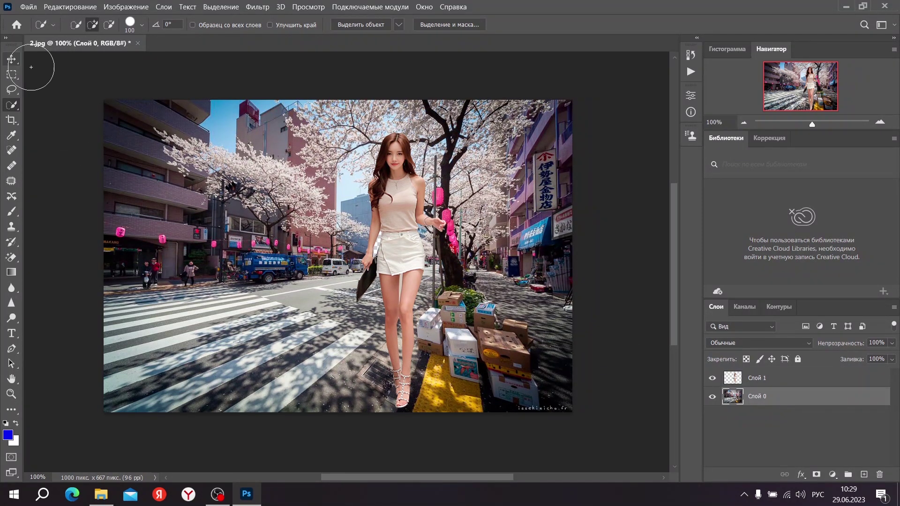
click(12, 60)
drag(399, 236, 440, 241)
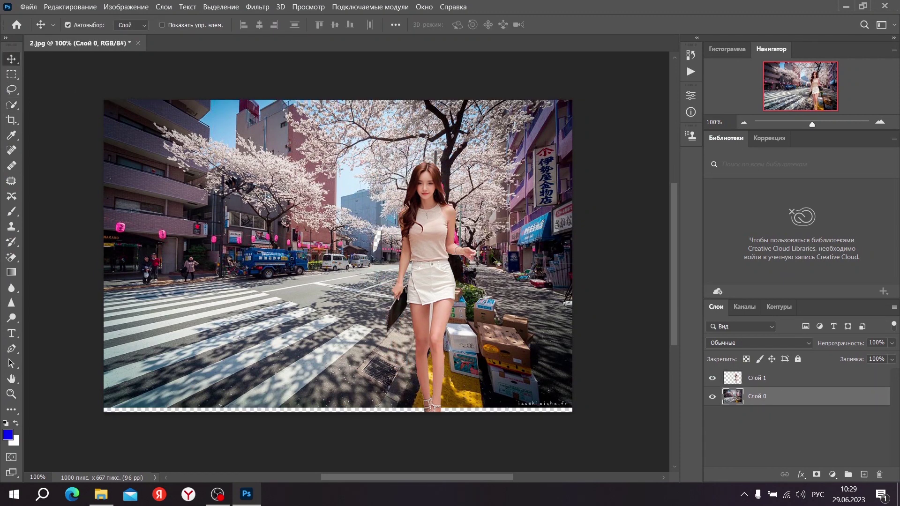